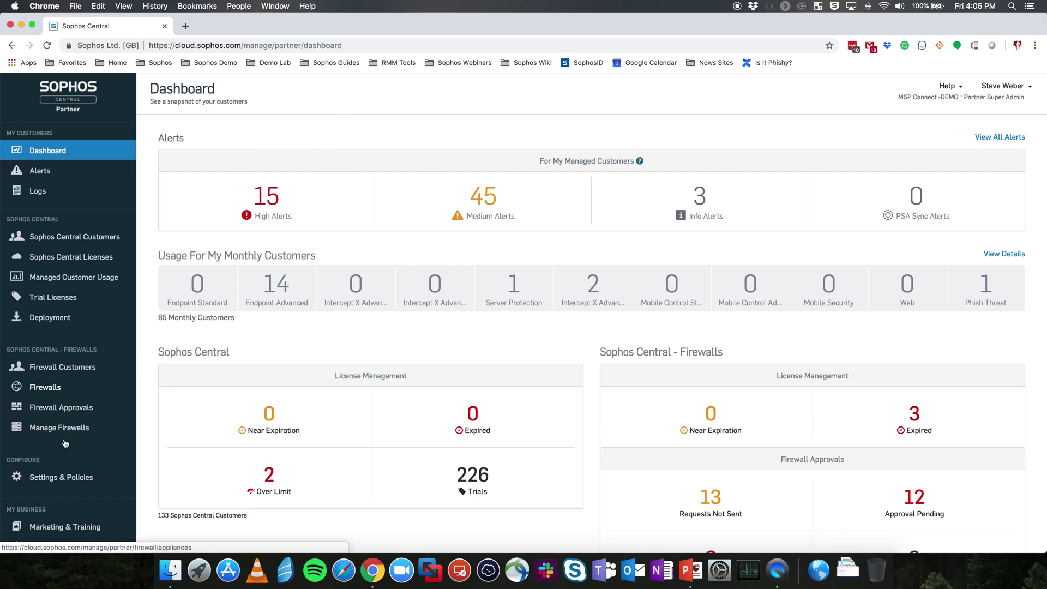
Open the partner account's administrators list in Settings & Policies and filter it by "sophos"
{"action": "left_click", "coordinate": [60, 480]}
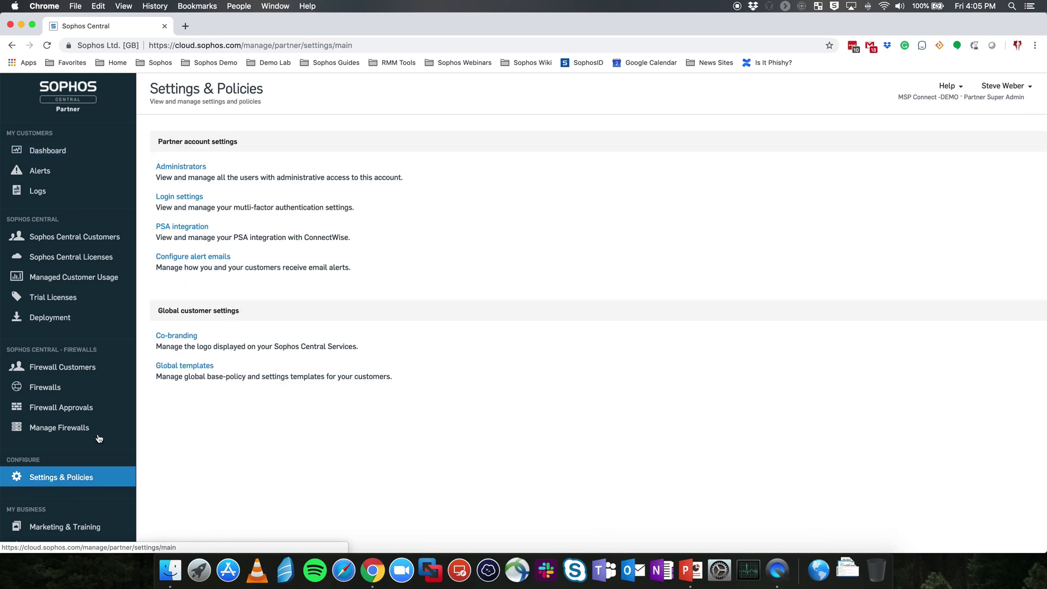
{"action": "left_click", "coordinate": [185, 167]}
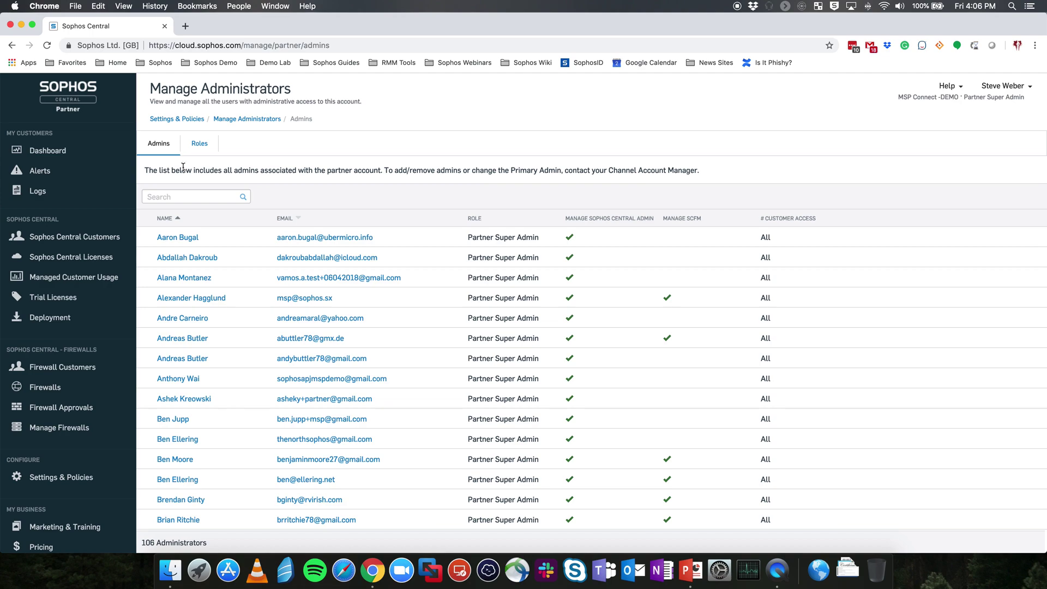
{"action": "left_click", "coordinate": [179, 196]}
{"action": "type", "text": "sophos"}
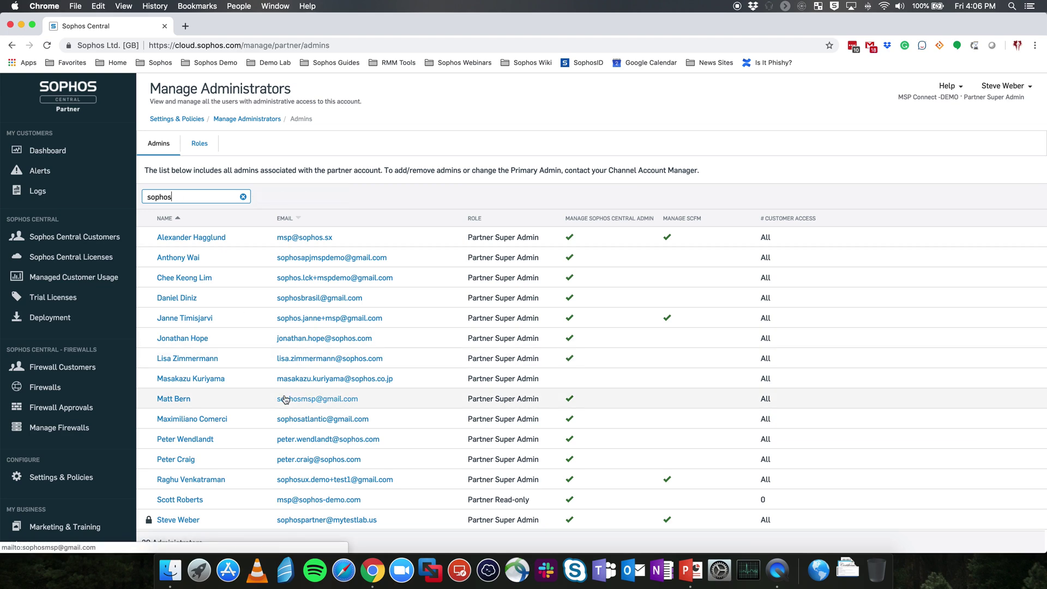
{"action": "scroll", "coordinate": [213, 436], "scroll_direction": "down", "scroll_amount": 2}
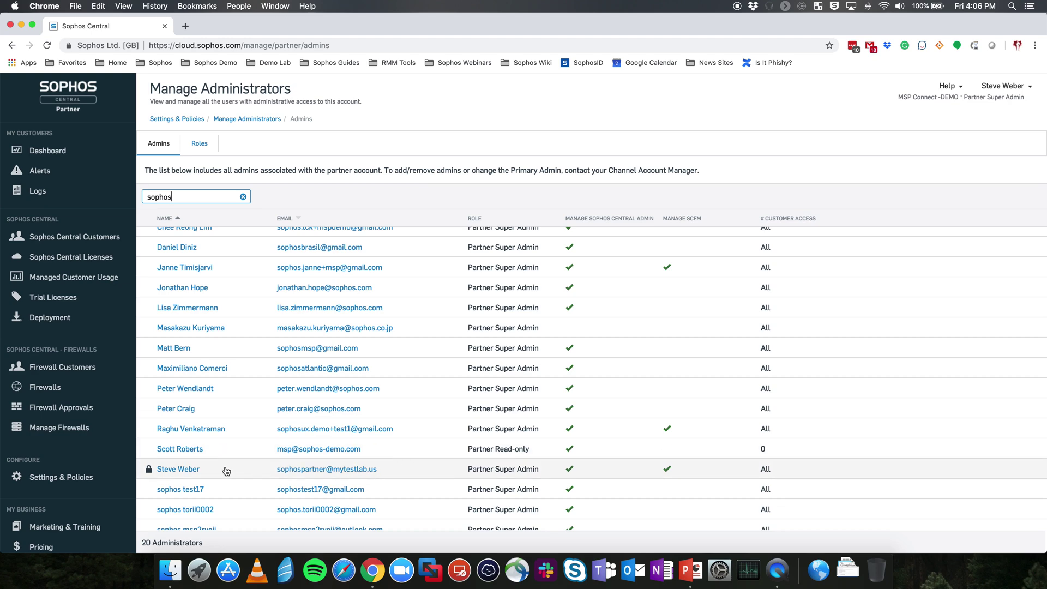
Examine the logged-in admin's profile, including its role, customer access and edit option, and return to the admins list
{"action": "left_click", "coordinate": [168, 470]}
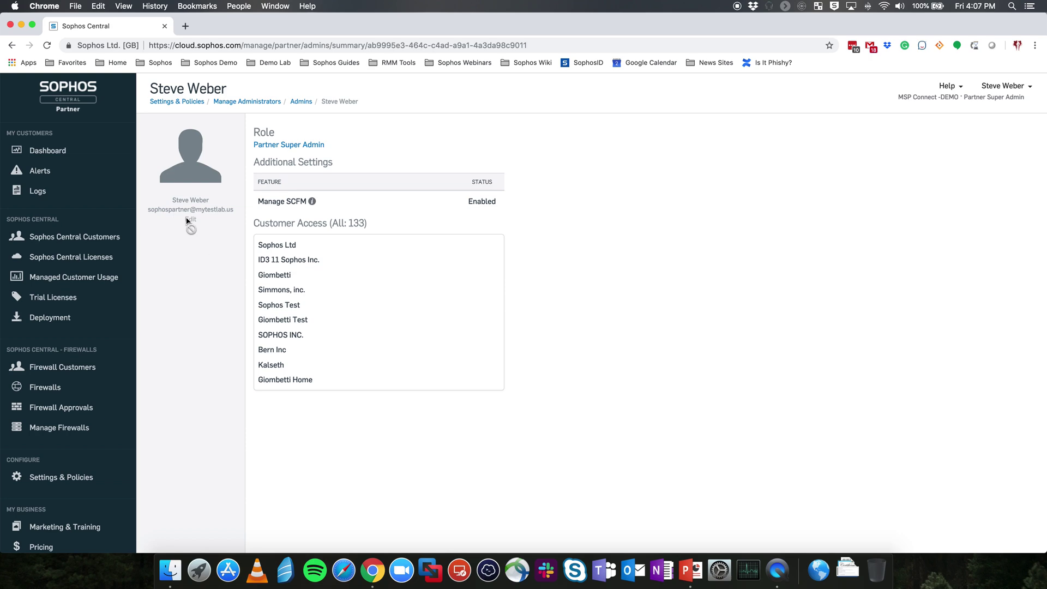
{"action": "mouse_move", "coordinate": [192, 224]}
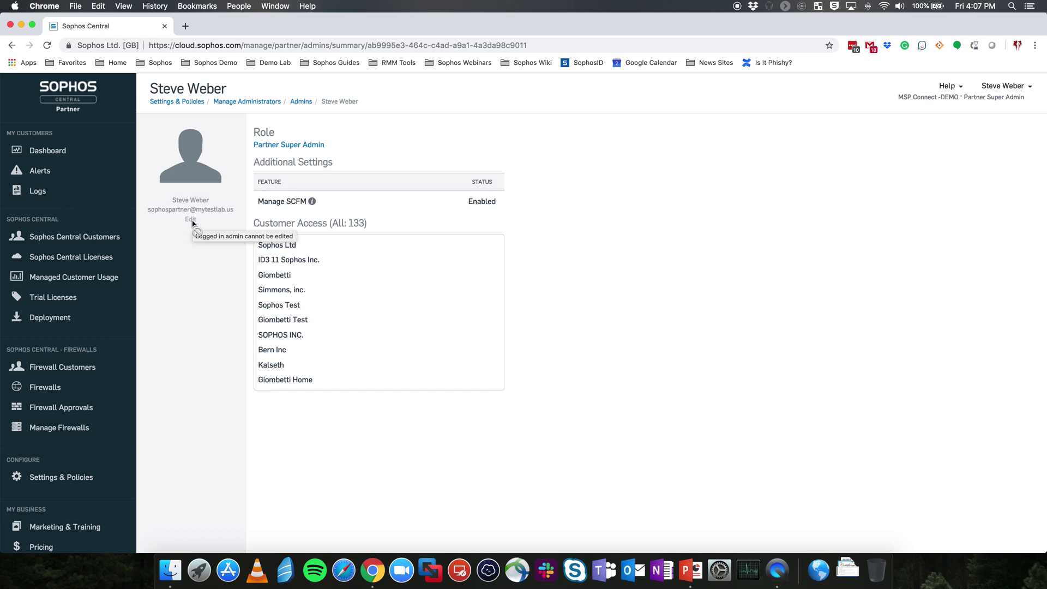
{"action": "left_click", "coordinate": [307, 103]}
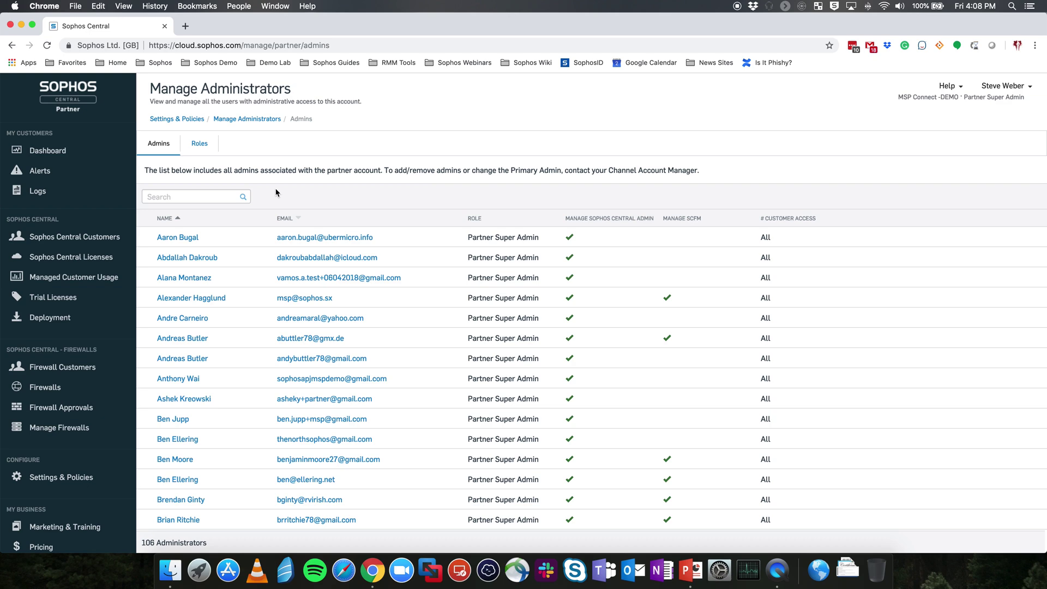
Add the sixth available administrator to the members of the Partner Admin role and save the change
{"action": "left_click", "coordinate": [199, 150]}
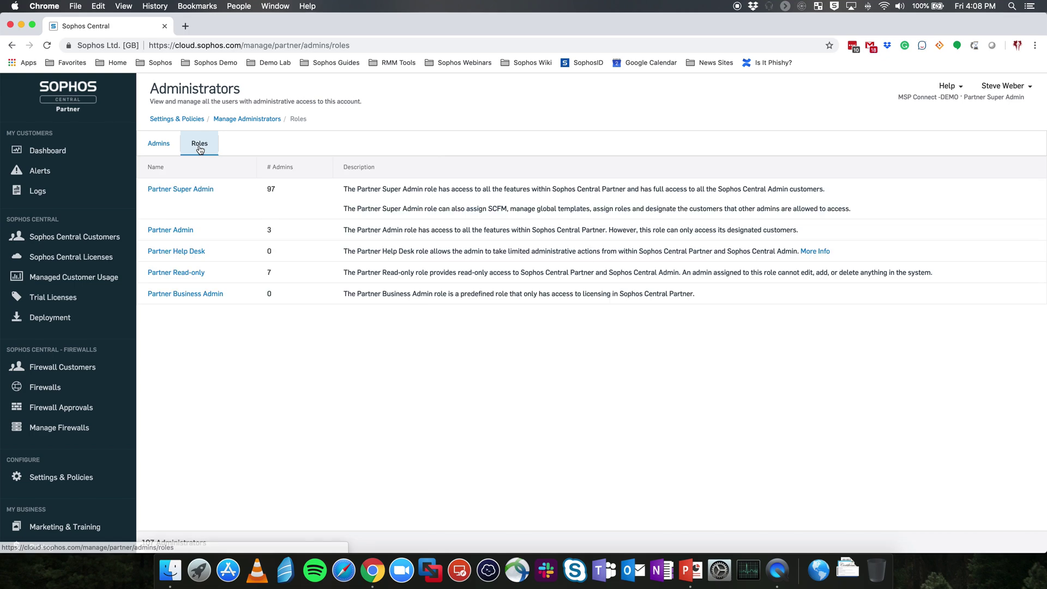
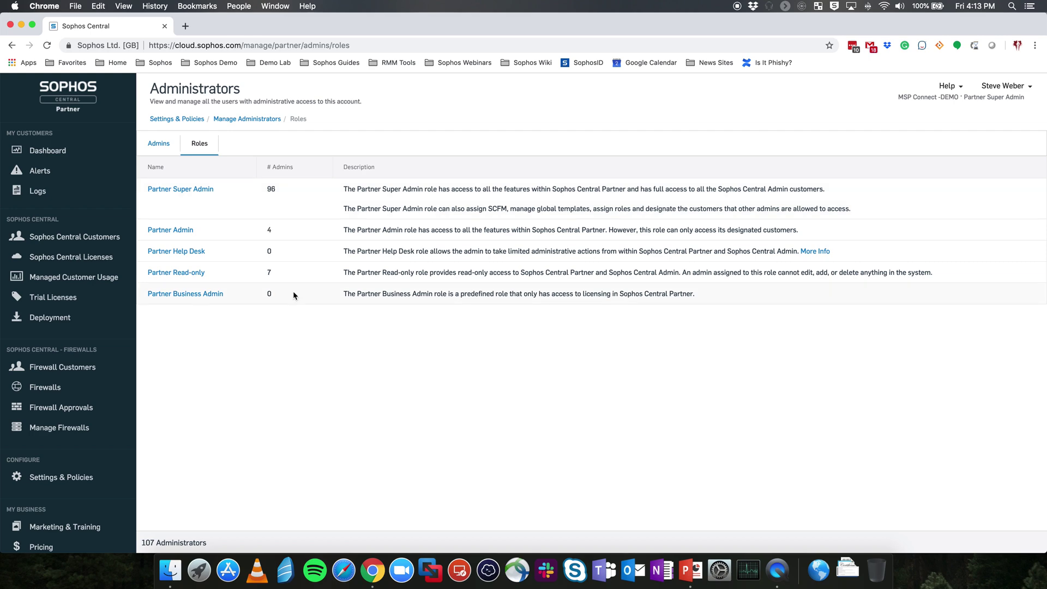
{"action": "left_click", "coordinate": [169, 231]}
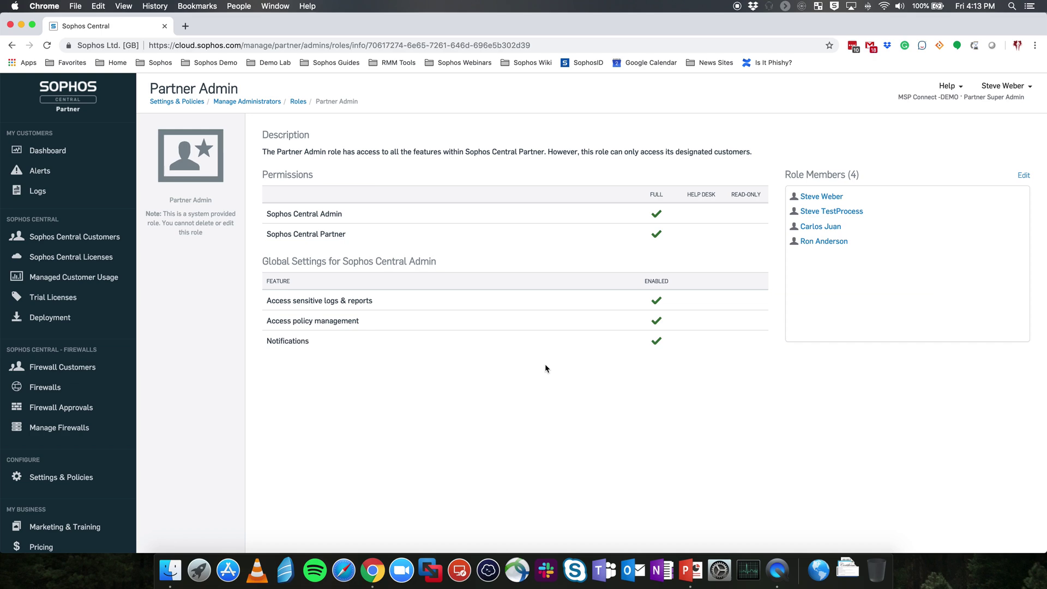
{"action": "left_click", "coordinate": [1023, 176]}
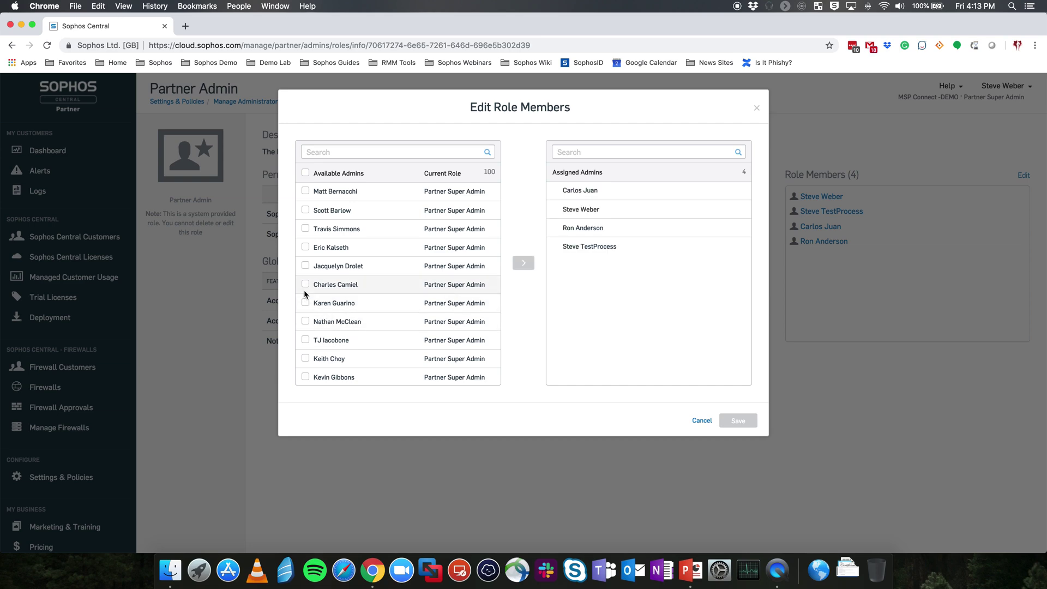
{"action": "left_click", "coordinate": [306, 284]}
{"action": "left_click", "coordinate": [523, 263]}
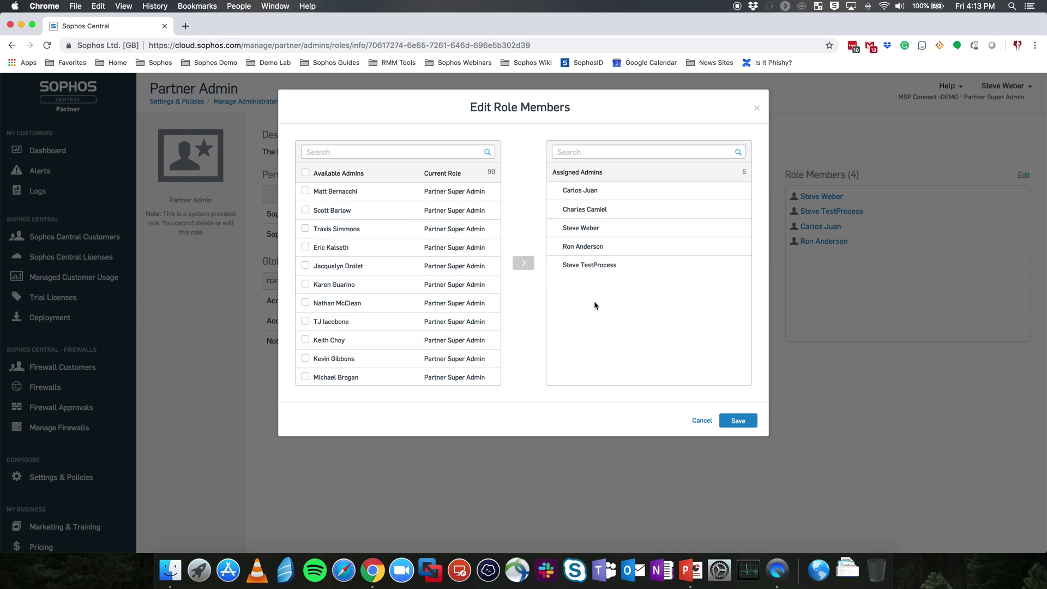
{"action": "left_click", "coordinate": [739, 421]}
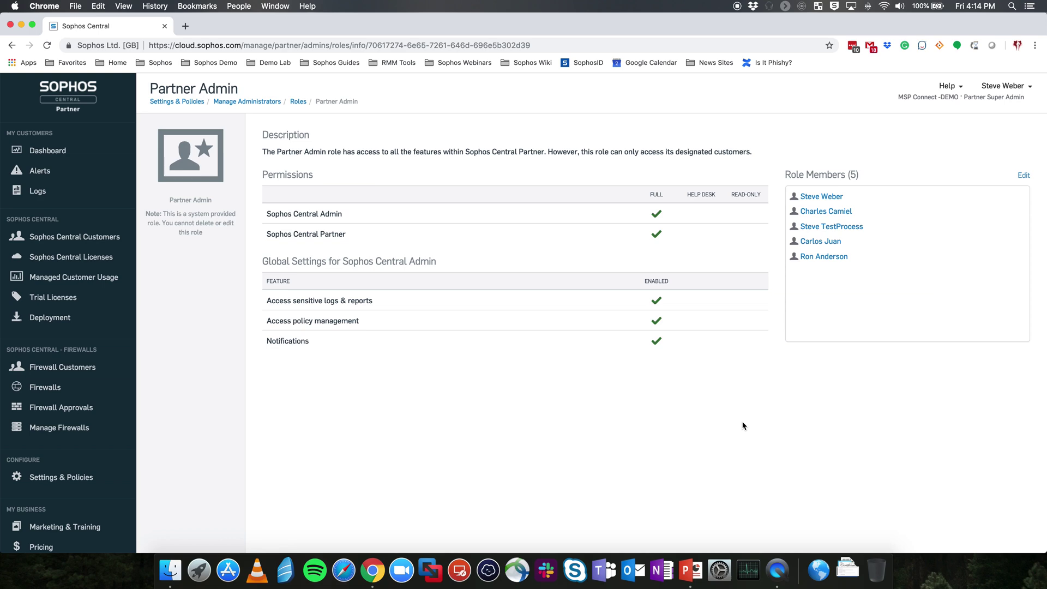
Find the newly assigned Partner Admin by first name in the admins list and open that profile for editing
{"action": "left_click", "coordinate": [298, 102]}
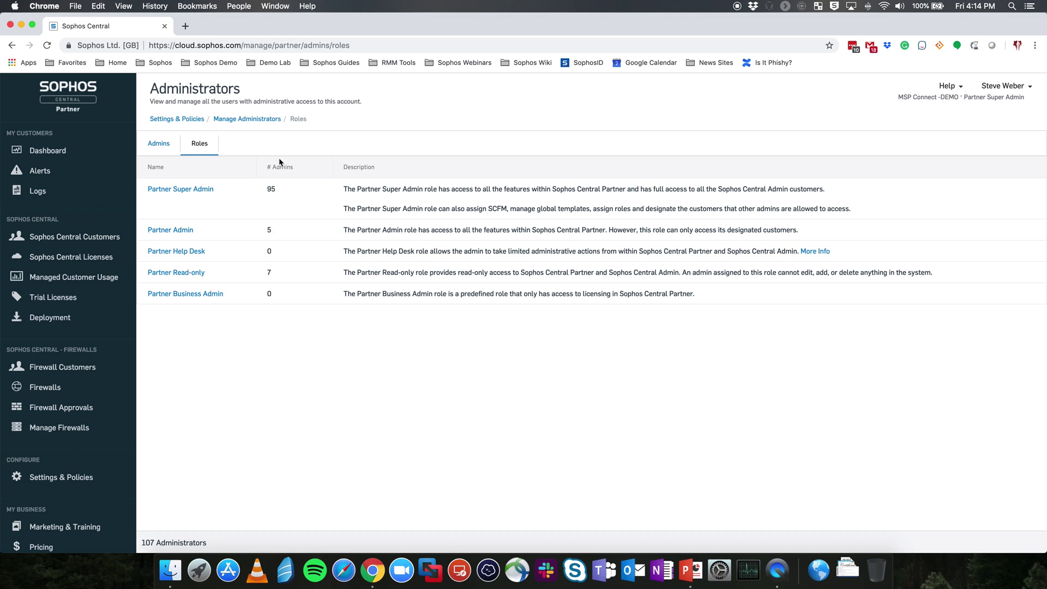
{"action": "left_click", "coordinate": [159, 146]}
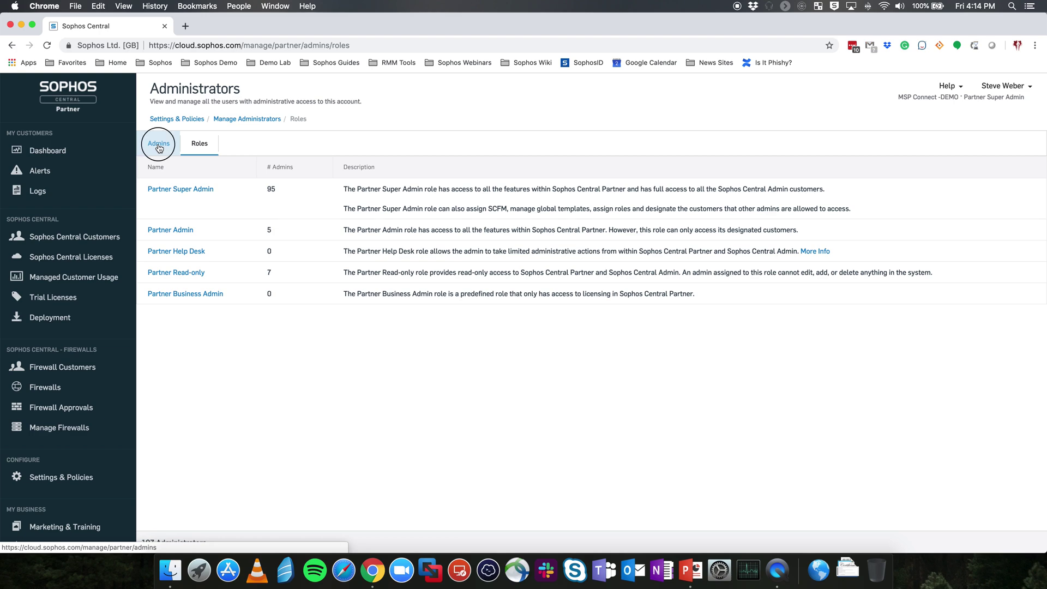
{"action": "left_click", "coordinate": [180, 199]}
{"action": "type", "text": "charles"}
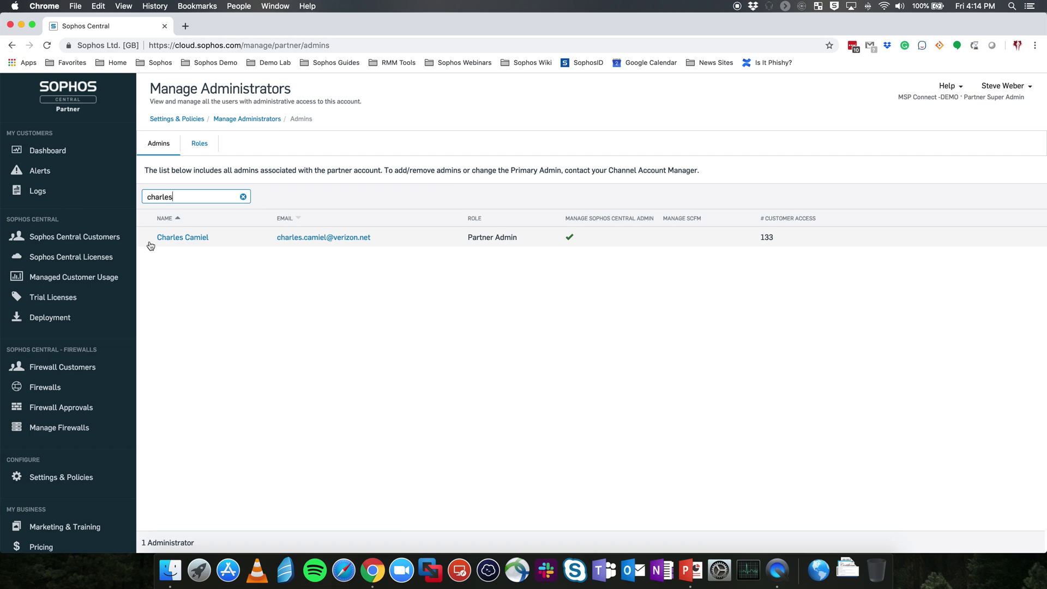
{"action": "left_click", "coordinate": [177, 238]}
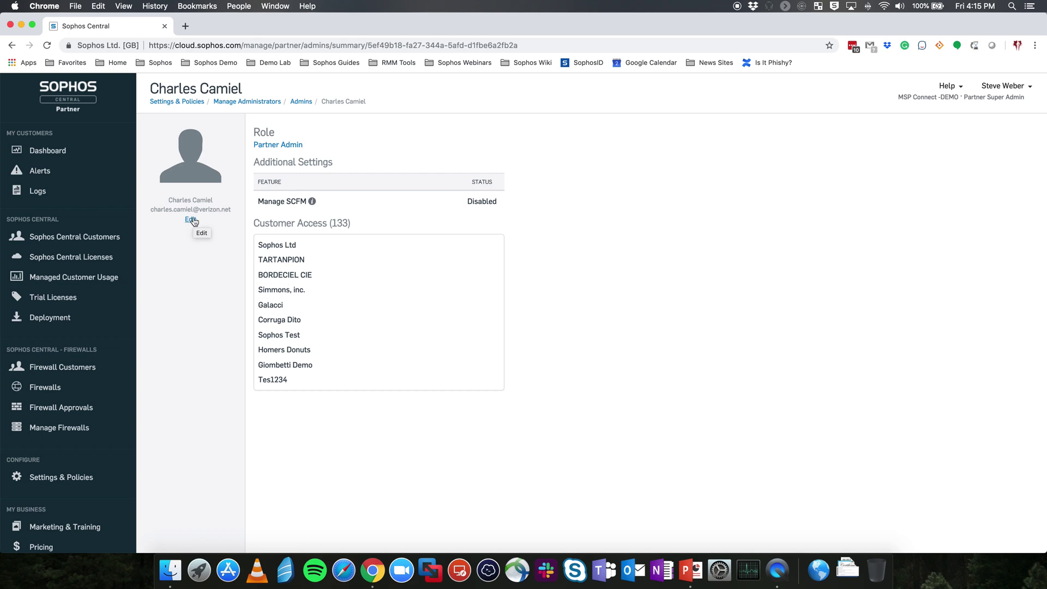
{"action": "left_click", "coordinate": [191, 220]}
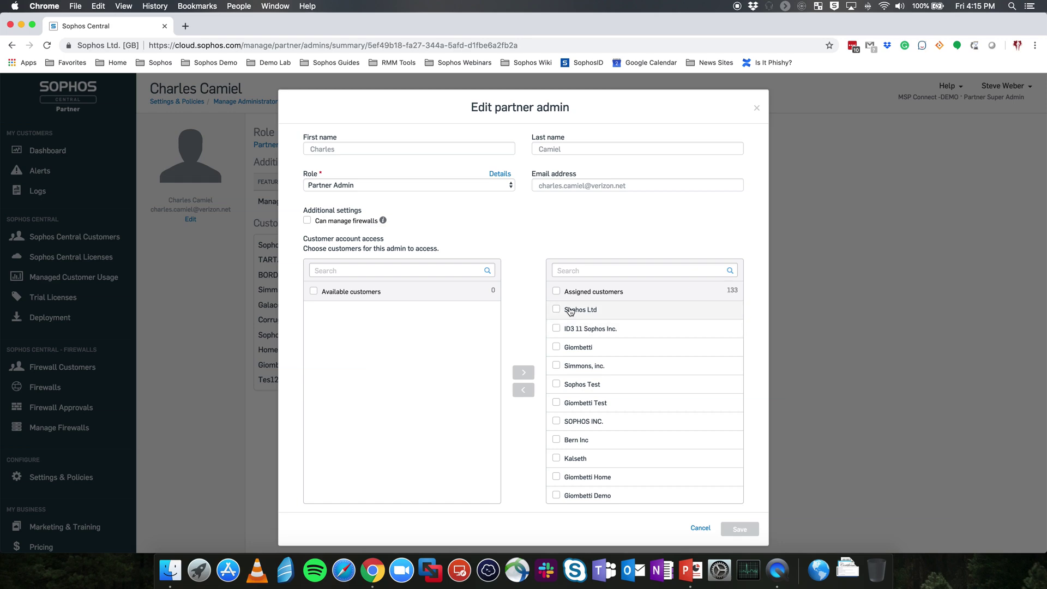
Remove Sophos Test from the admin's assigned customers and allow the admin to manage firewalls
{"action": "left_click", "coordinate": [557, 385]}
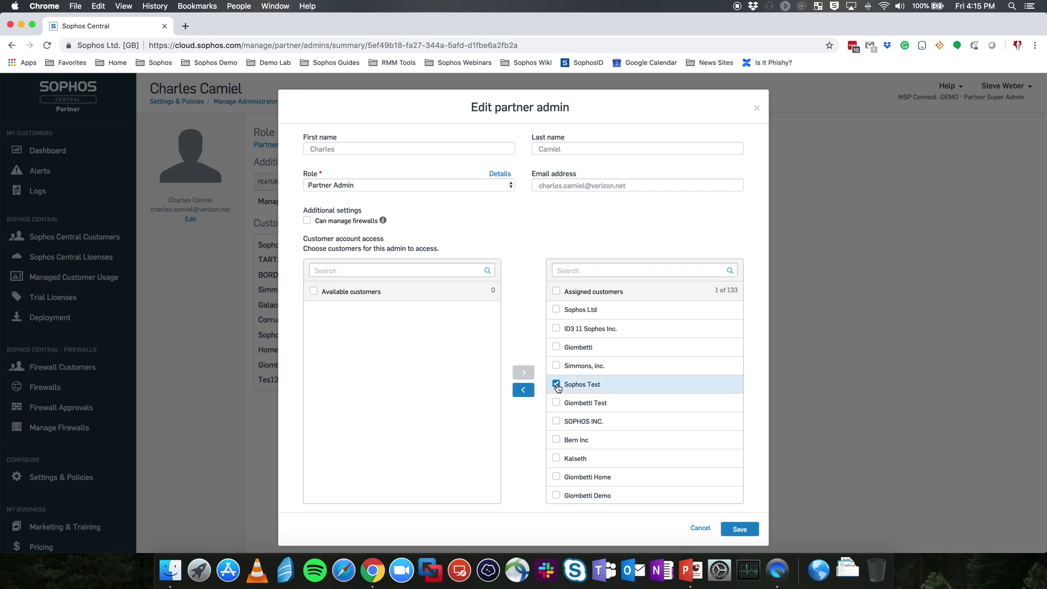
{"action": "left_click", "coordinate": [524, 391]}
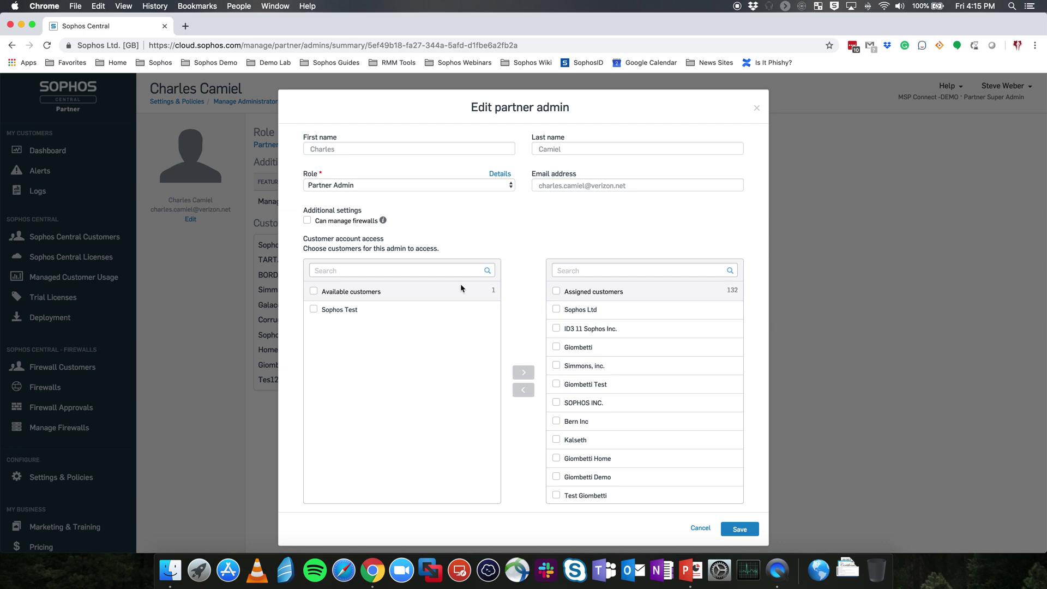
{"action": "left_click", "coordinate": [308, 222]}
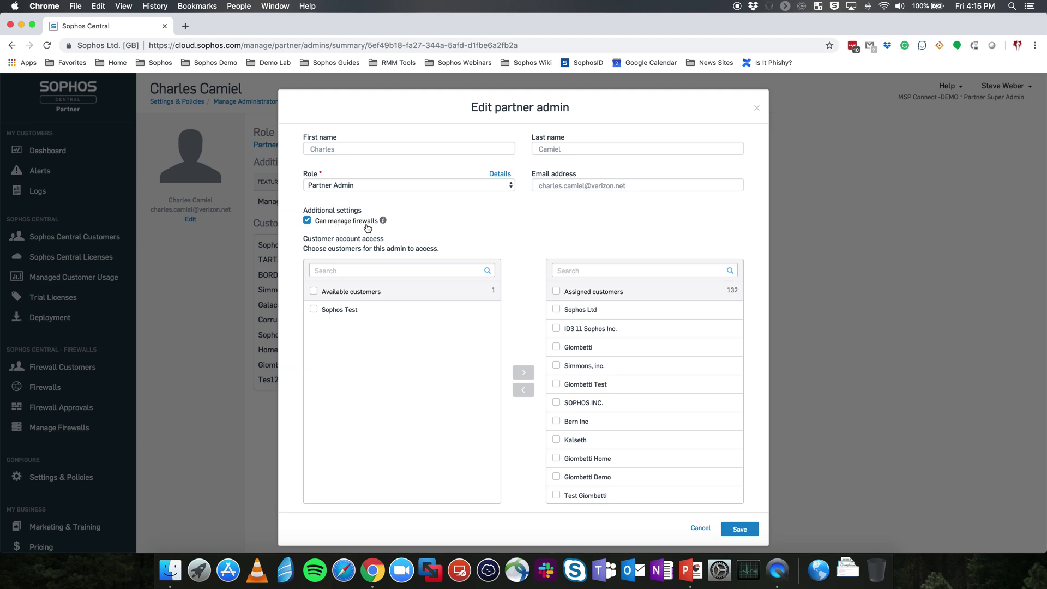
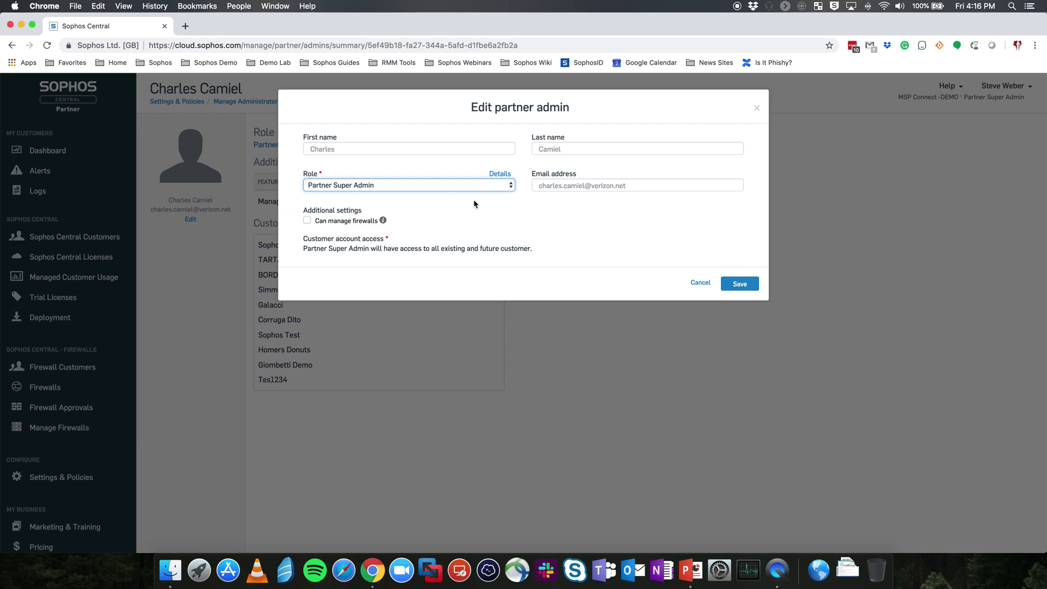
Set the admin's role to Partner Admin and add Sophos Test back to the assigned customers
{"action": "left_click", "coordinate": [453, 184]}
{"action": "left_click", "coordinate": [356, 195]}
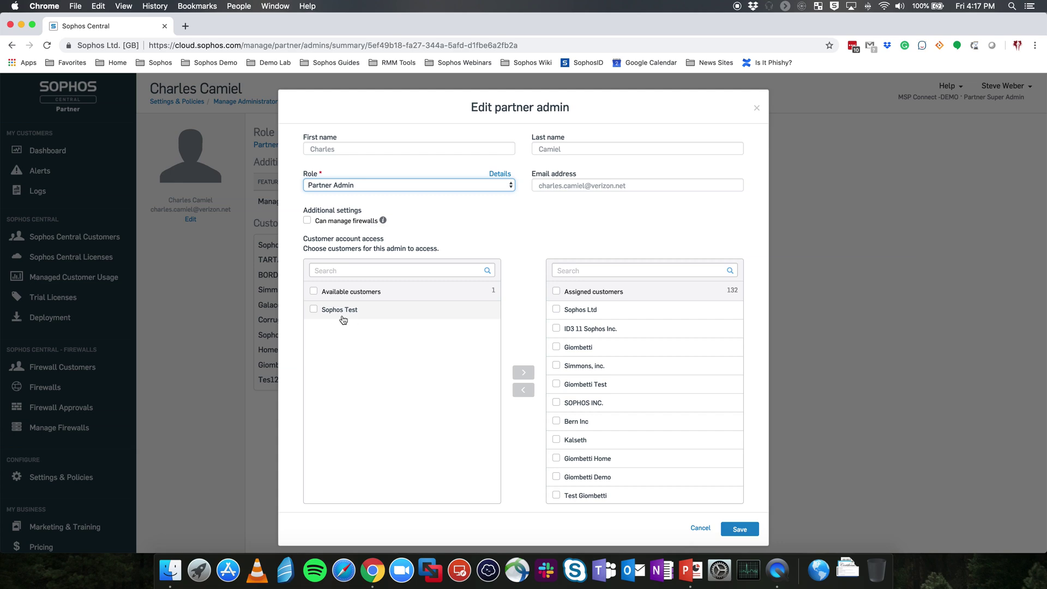
{"action": "left_click", "coordinate": [314, 309]}
{"action": "left_click", "coordinate": [524, 373]}
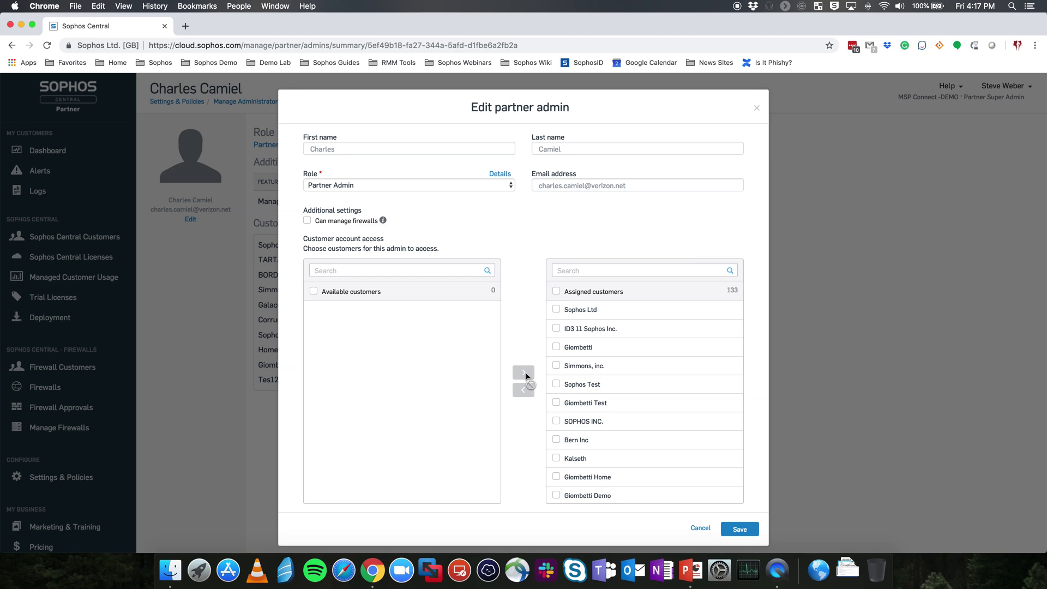
Set the admin's role to Partner Super Admin, save the profile and return to the admins list
{"action": "left_click", "coordinate": [508, 185]}
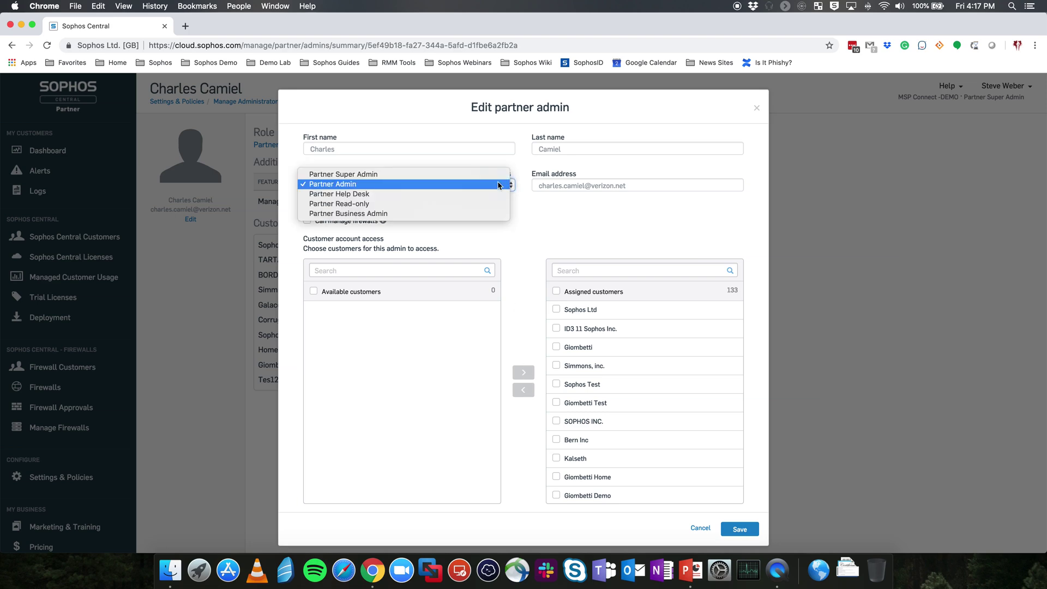
{"action": "left_click", "coordinate": [380, 175]}
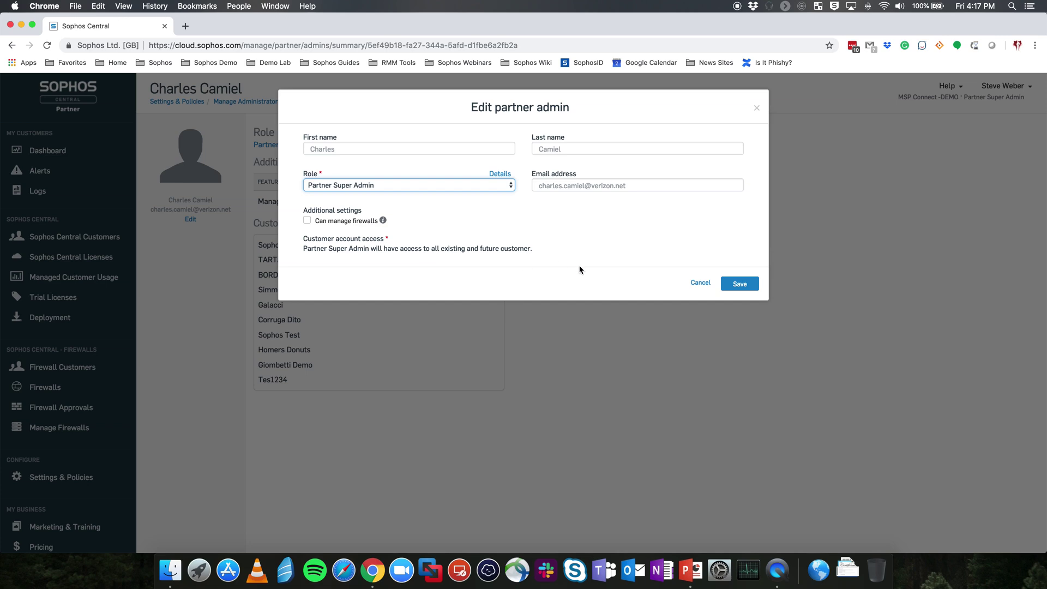
{"action": "left_click", "coordinate": [742, 289]}
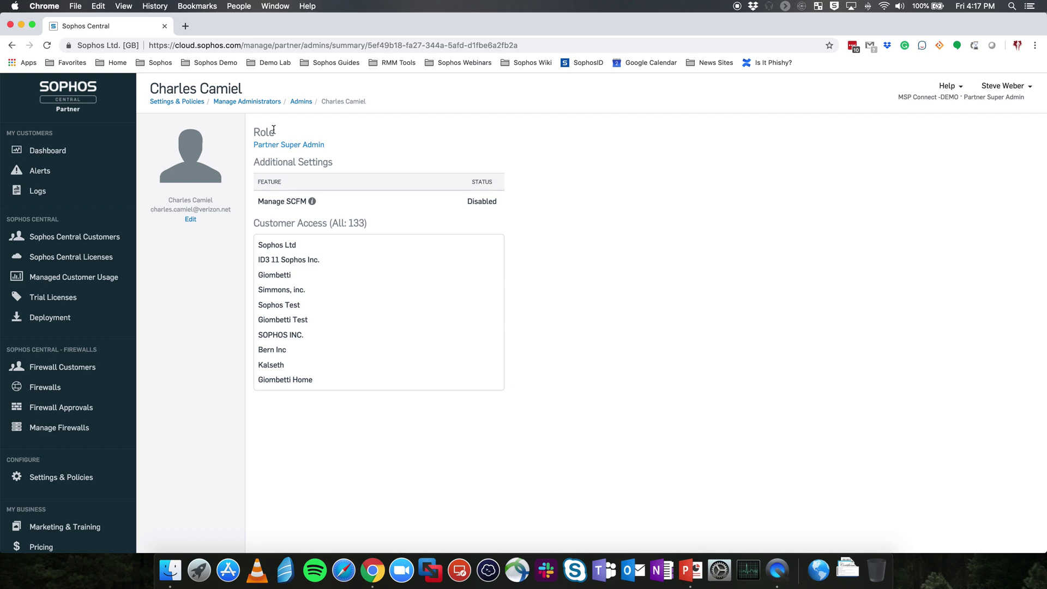
{"action": "left_click", "coordinate": [301, 103]}
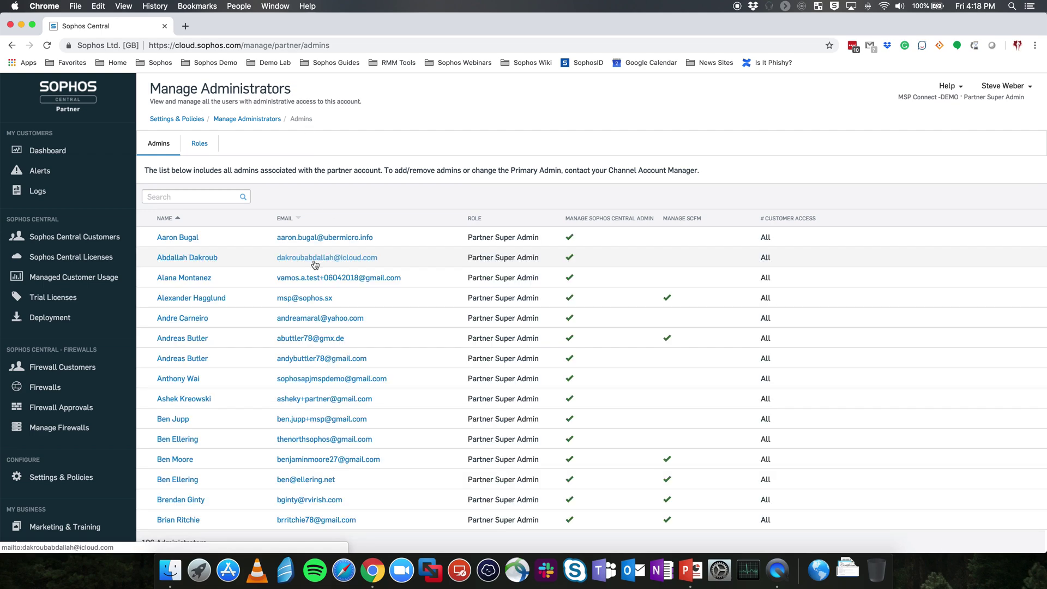